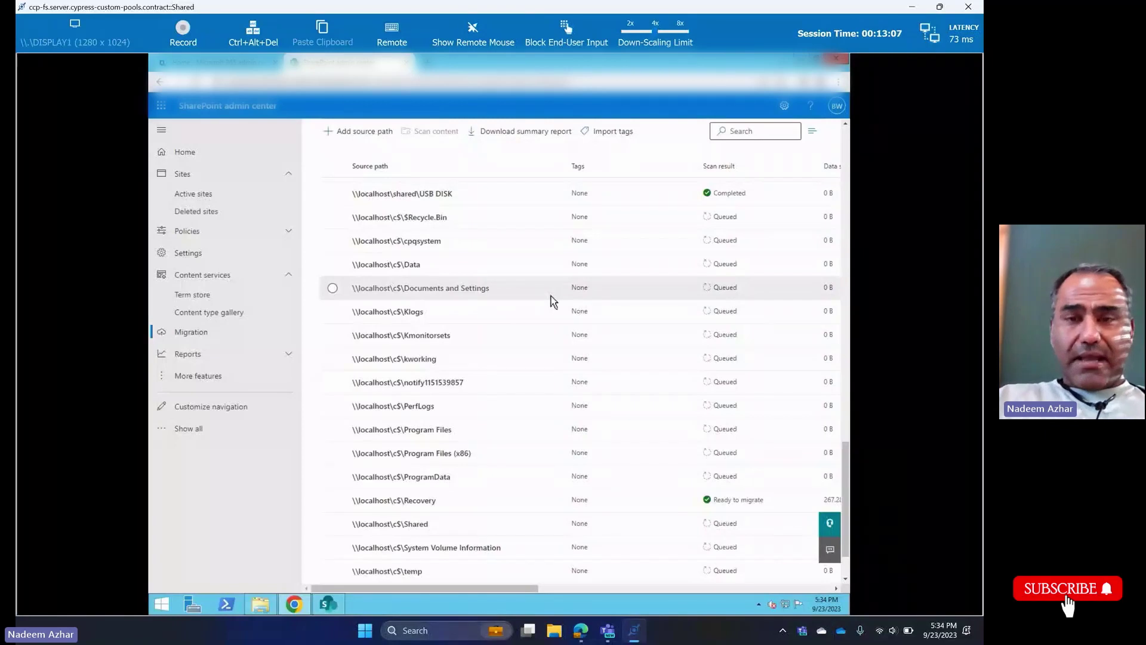
Step: Select the \\localhost\c$\Shared source path in the scan list
scroll(552, 300, "up", 4)
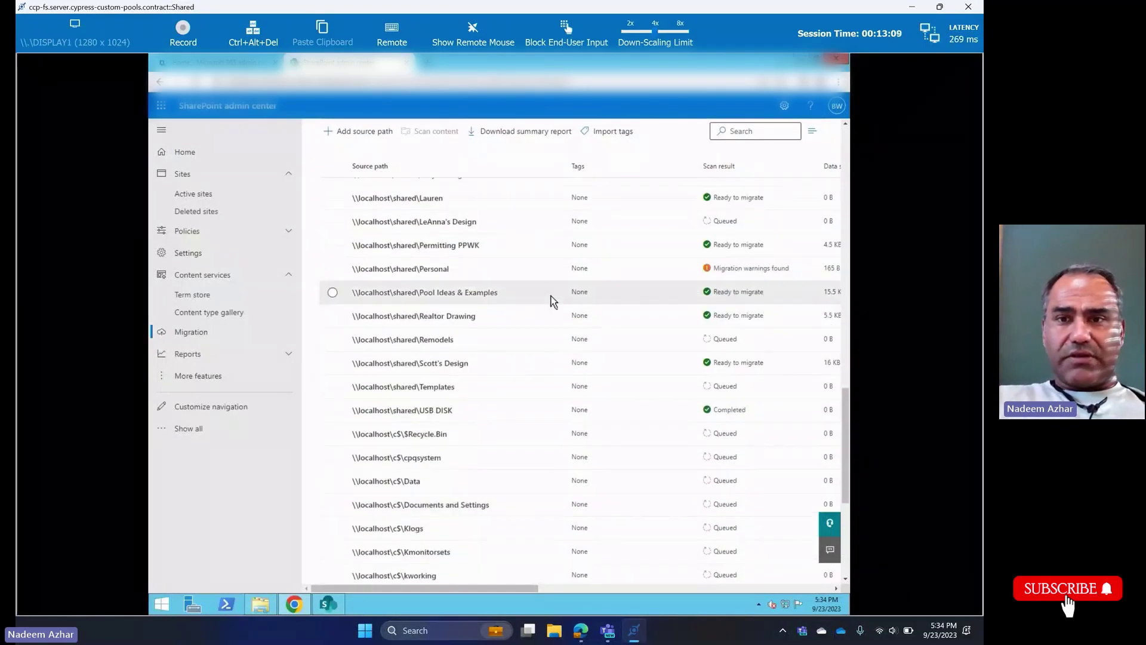
scroll(544, 315, "down", 1)
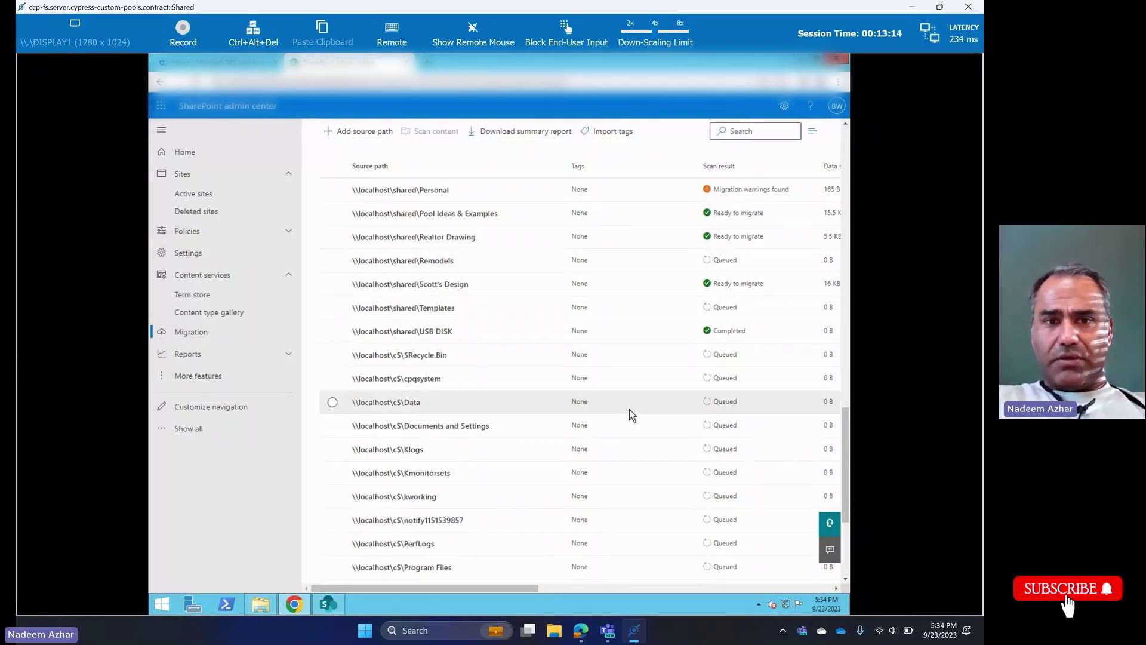
scroll(629, 409, "down", 3)
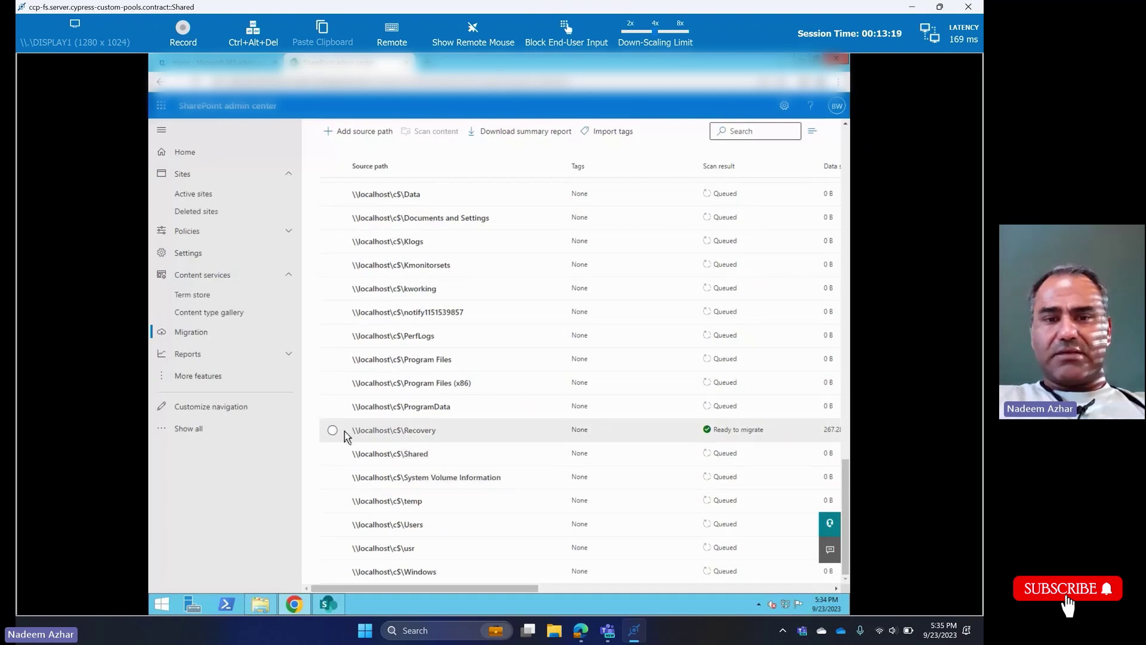
left_click(570, 448)
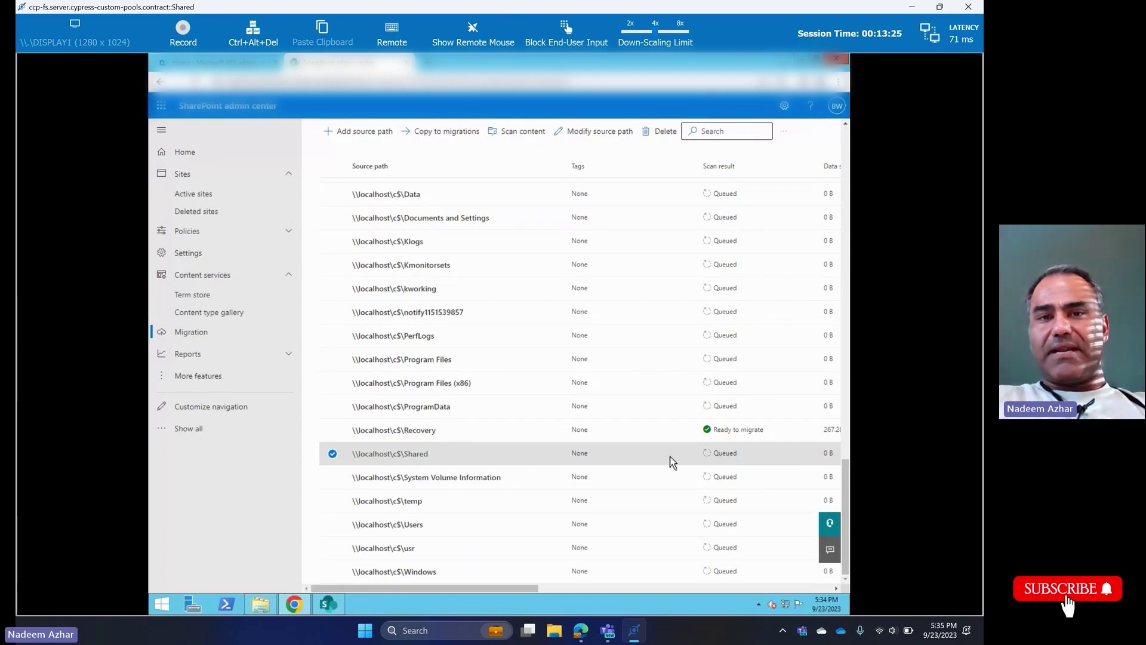
scroll(672, 461, "up", 6)
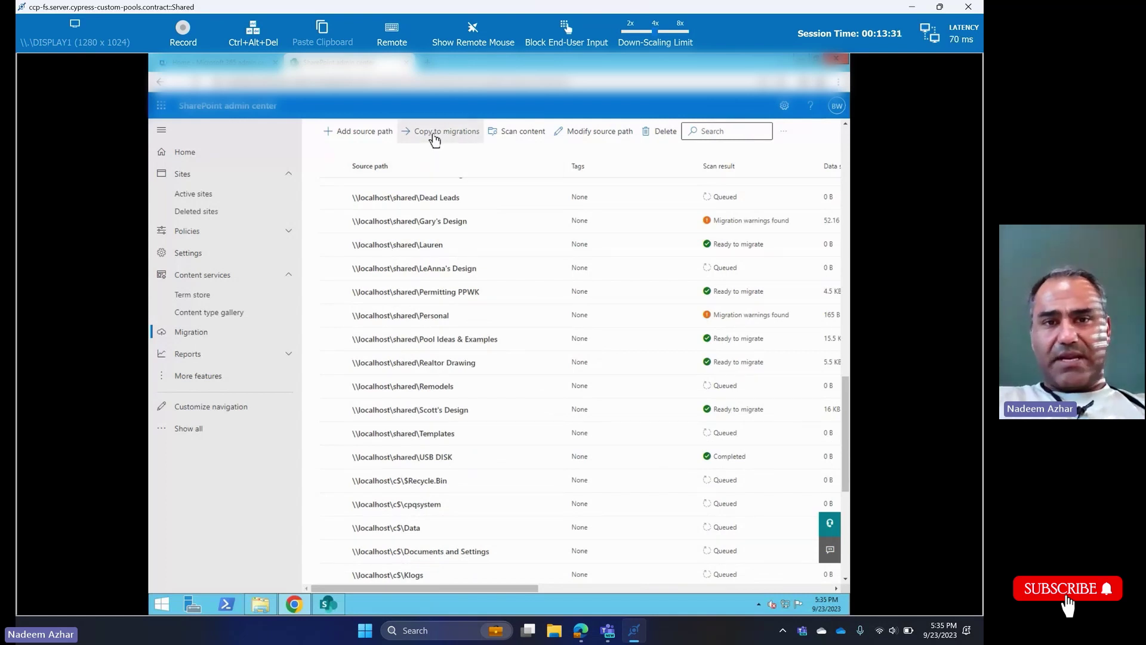
Step: Copy the selected path to a migration with SharePoint as the destination
left_click(434, 132)
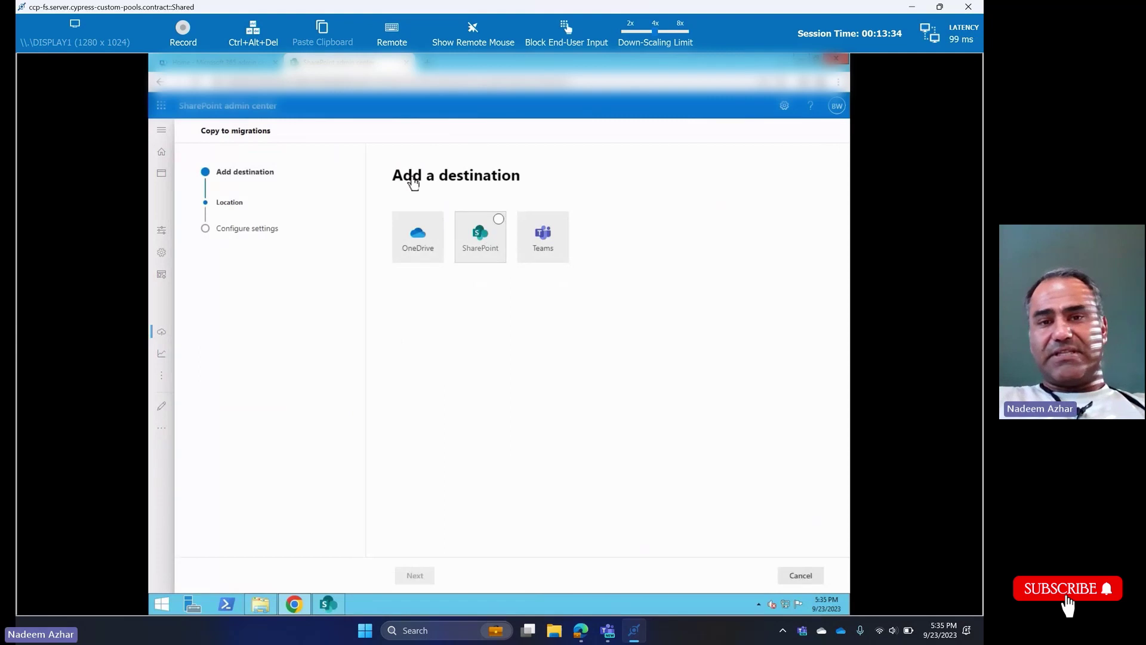
left_click(478, 248)
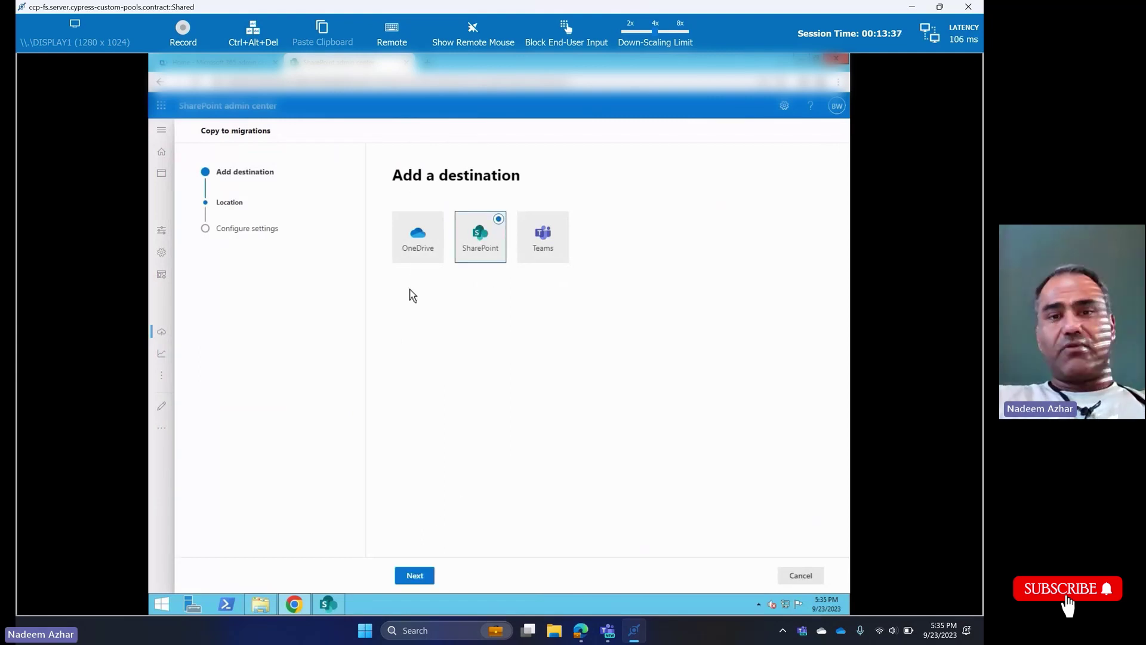
left_click(415, 575)
Step: Append /share to the destination site URL and list its libraries, showing Documents
type("/share")
left_click(569, 302)
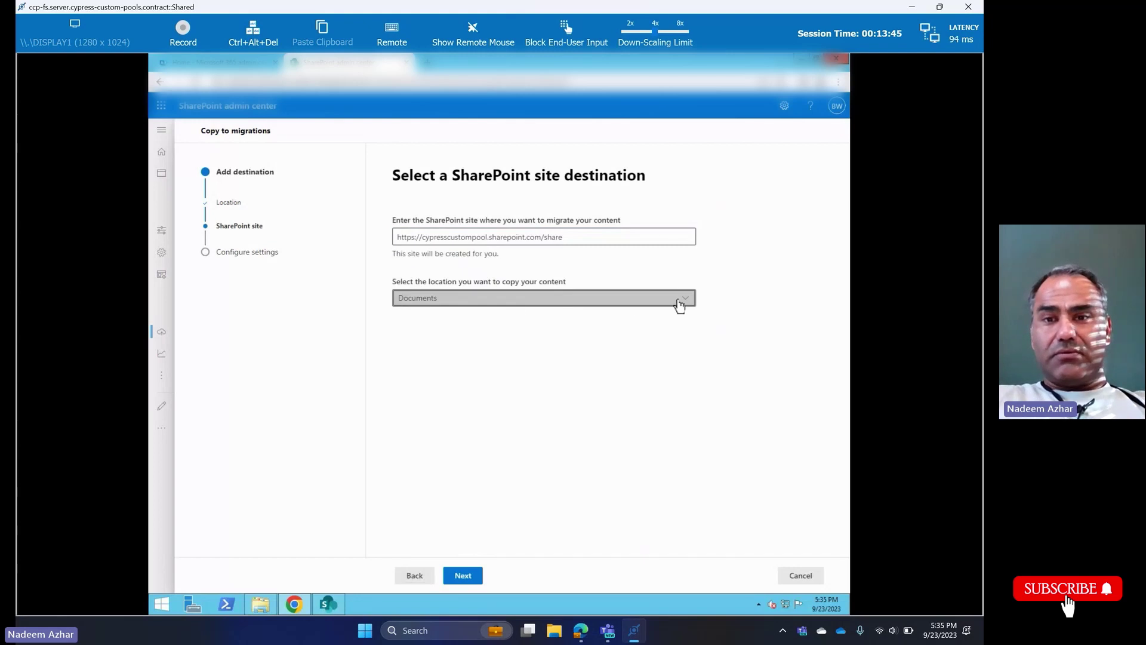
left_click(685, 300)
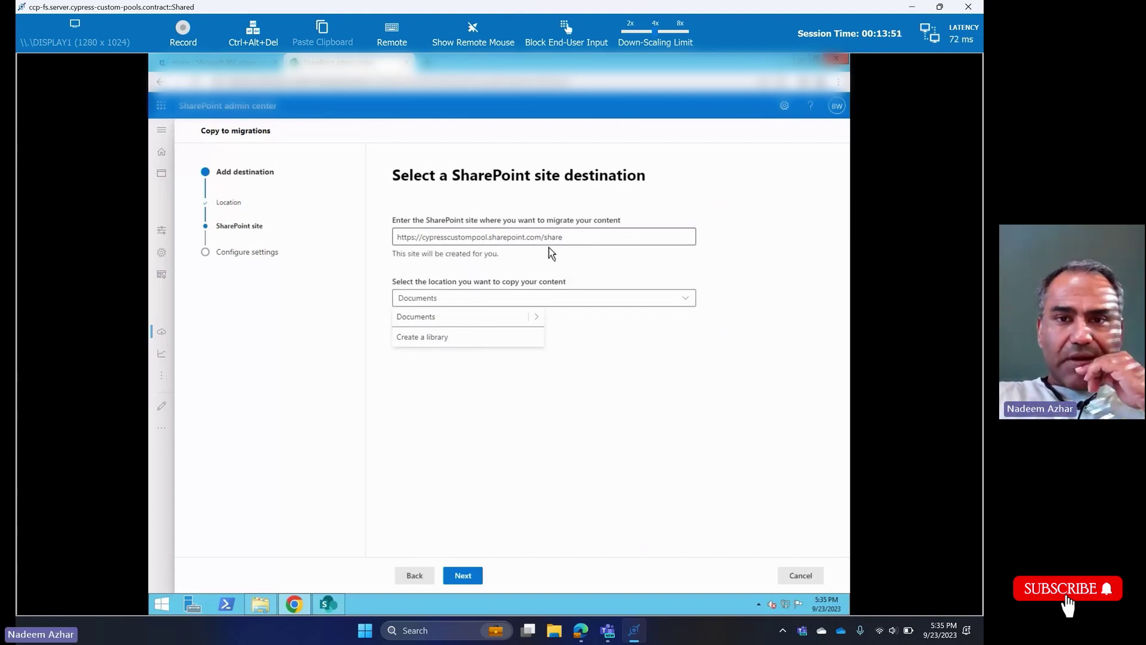
Step: Remove /share from the site address and choose the Shared library on the main site
left_click(574, 235)
left_click(575, 236)
key("BackSpace")
key("BackSpace")
key("BackSpace")
key("BackSpace")
key("BackSpace")
key("BackSpace")
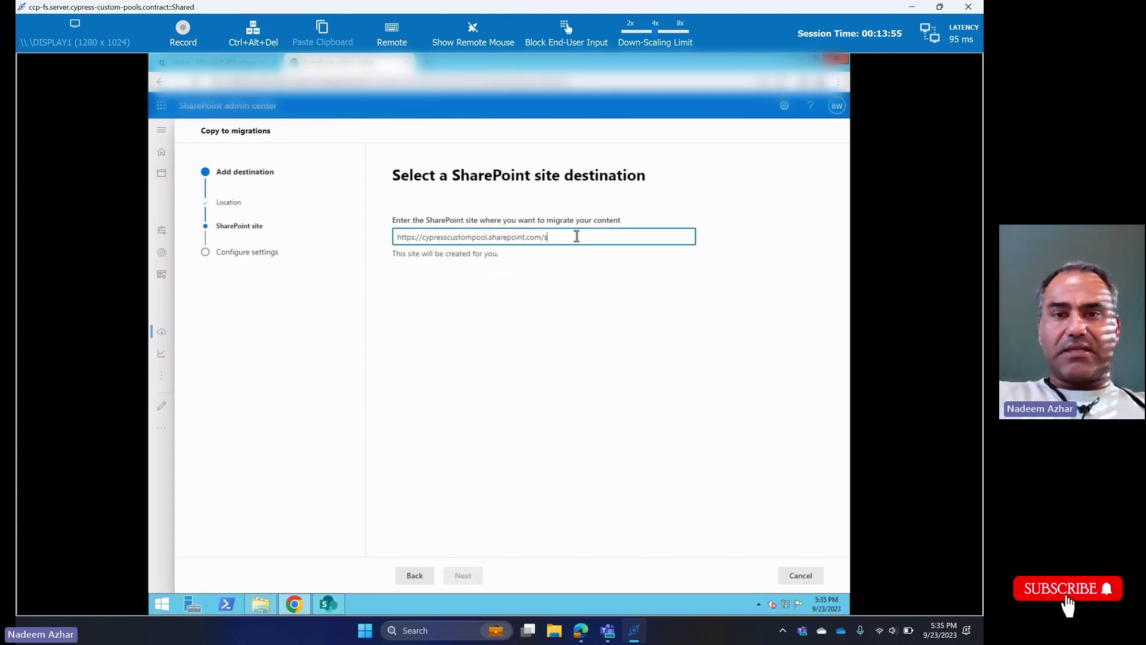
left_click(675, 288)
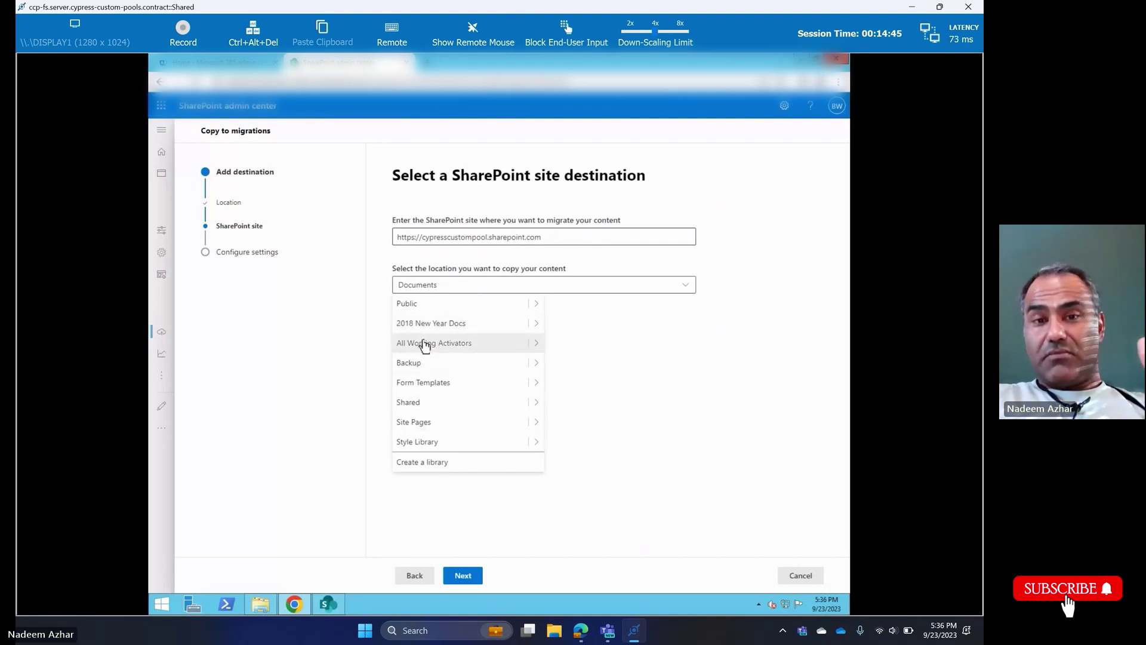
left_click(416, 403)
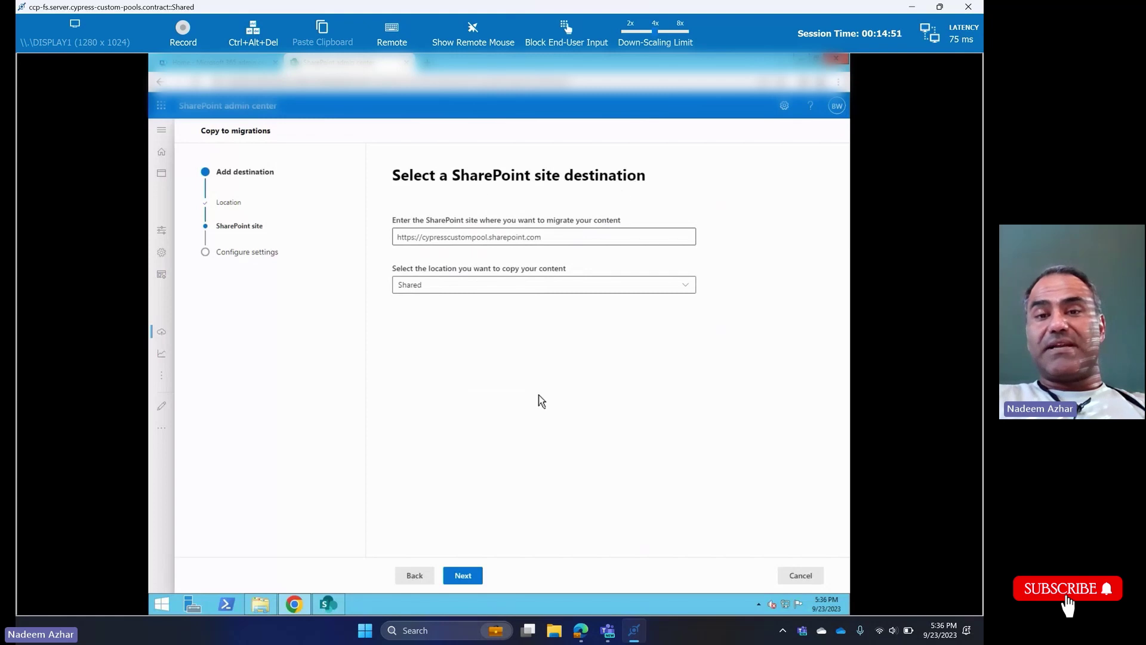
Step: Enter 'sharedtest' as the task name, fixing the stray 2
left_click(463, 575)
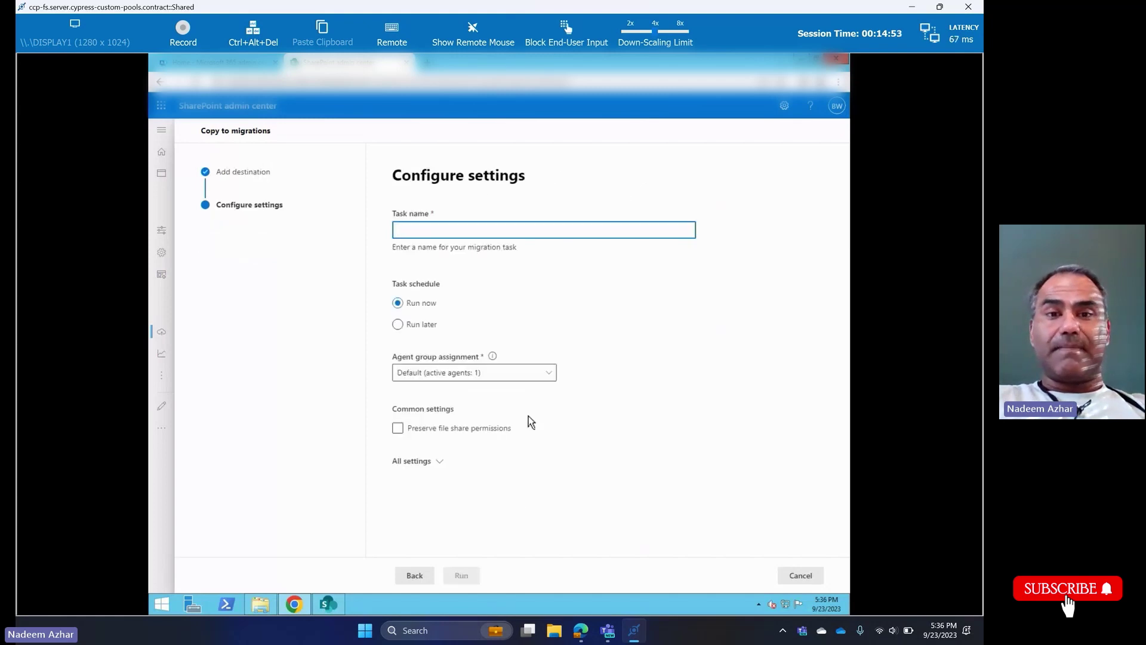
type("share")
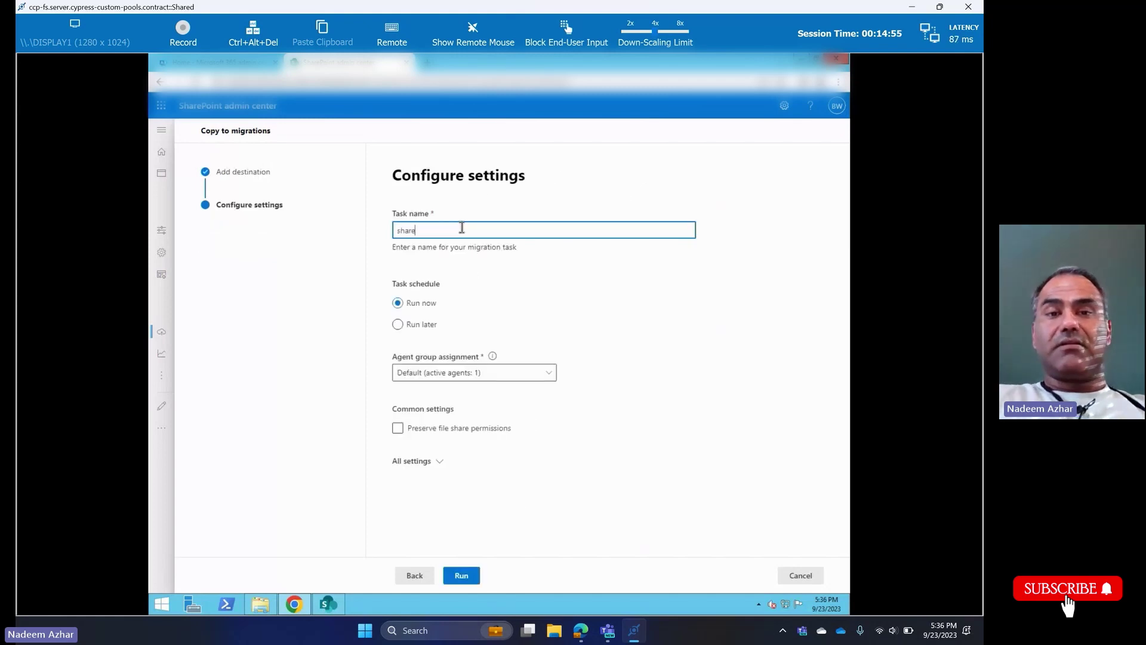
type("d2")
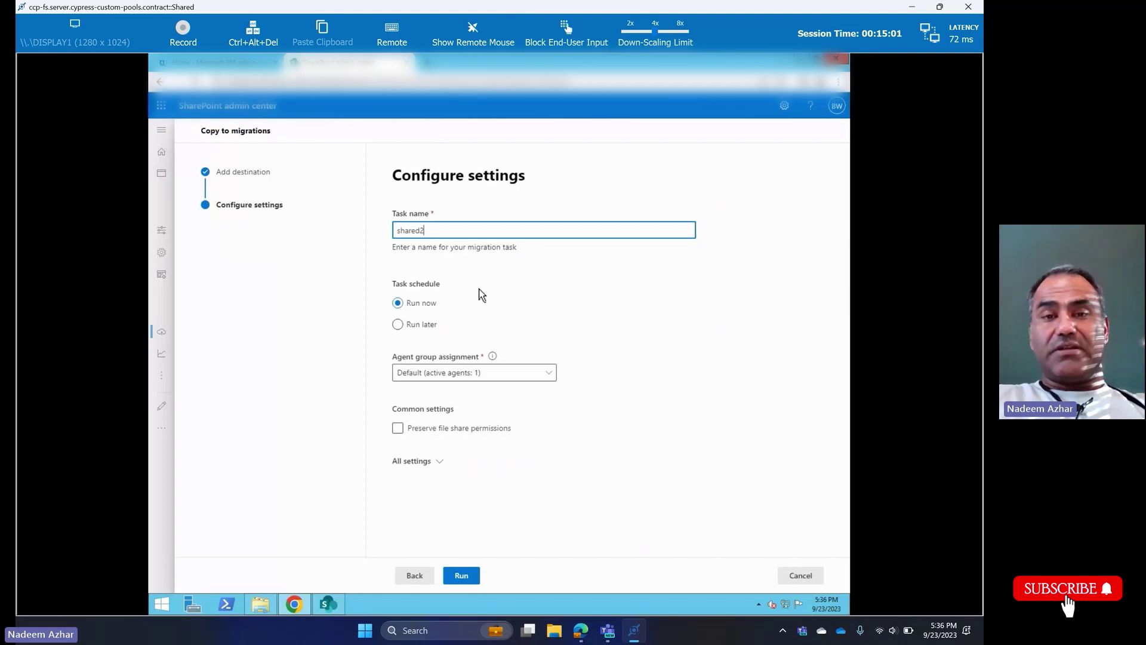
key("BackSpace")
type("te")
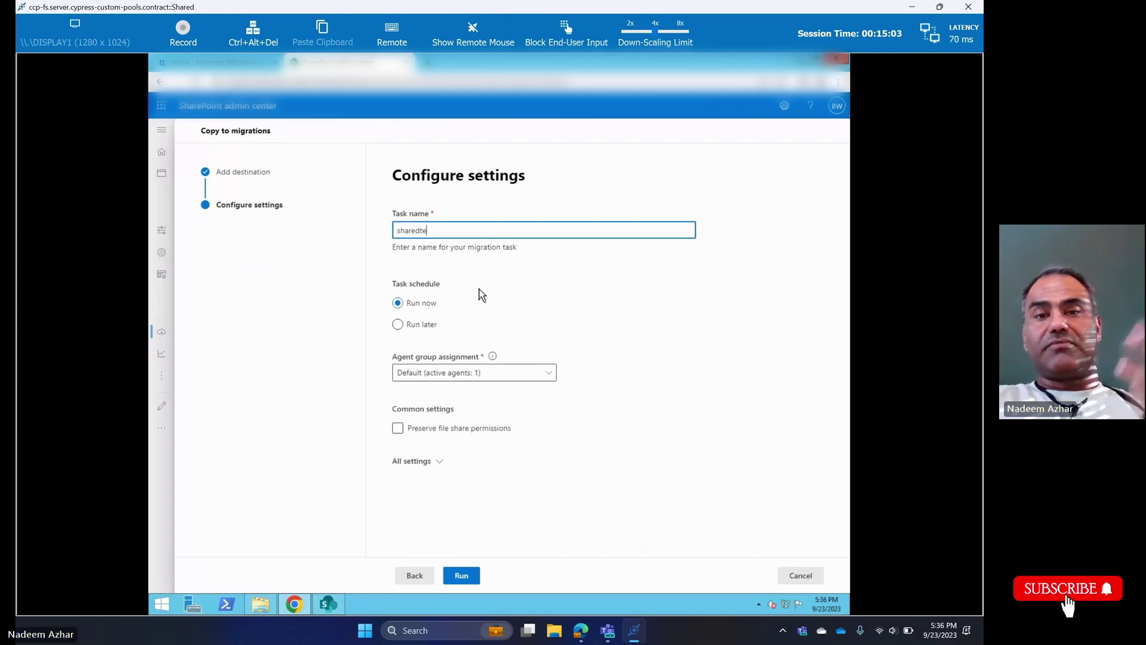
type("st")
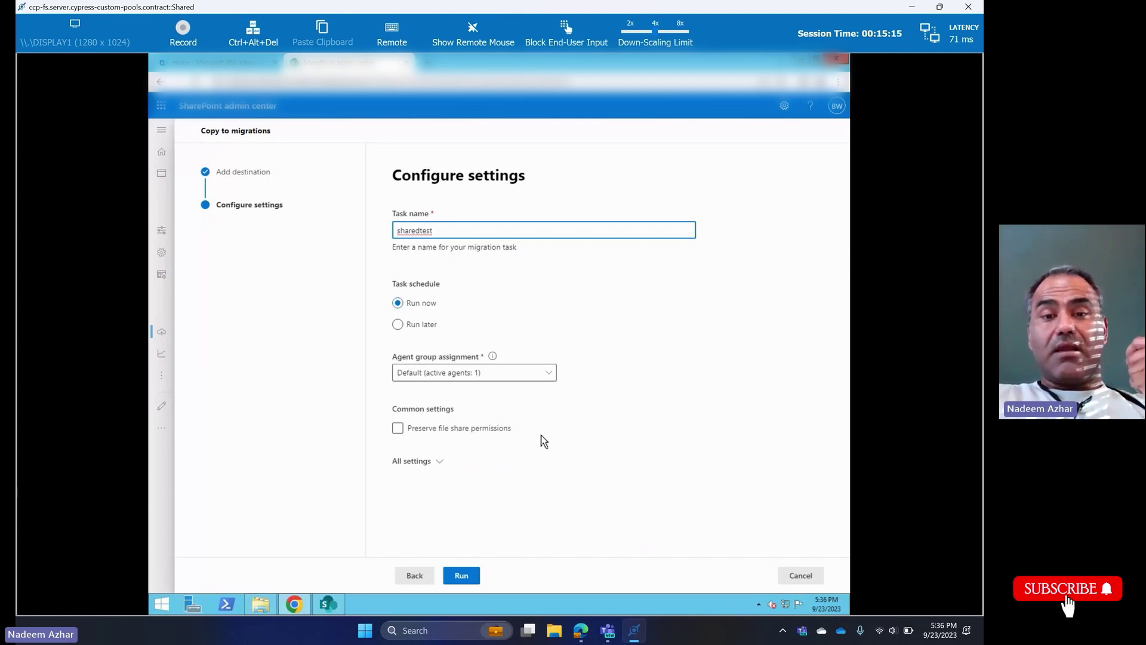
Step: Set the task to run later, starting at 7:00 PM
left_click(396, 324)
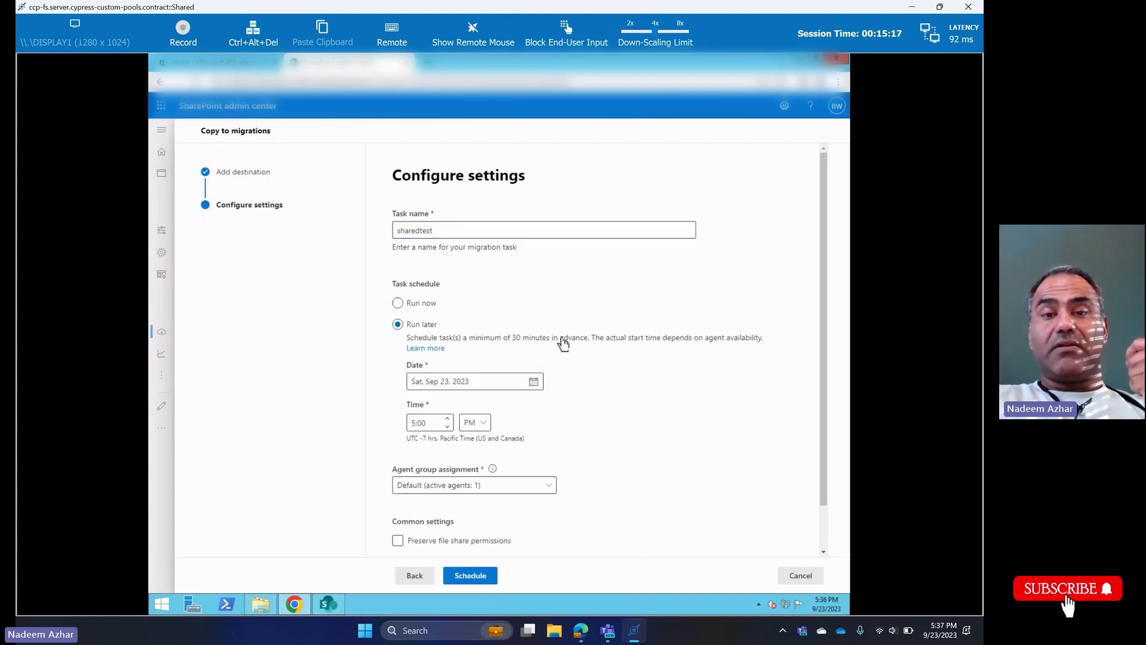
scroll(563, 342, "down", 1)
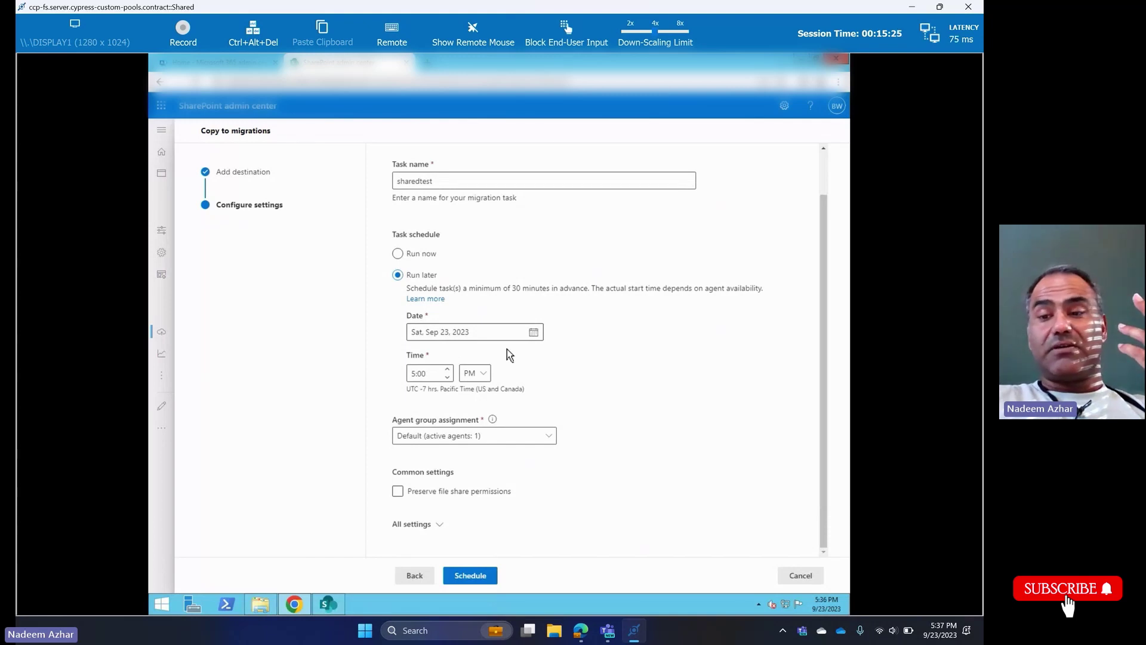
left_click(448, 370)
left_click_drag(428, 375, 385, 374)
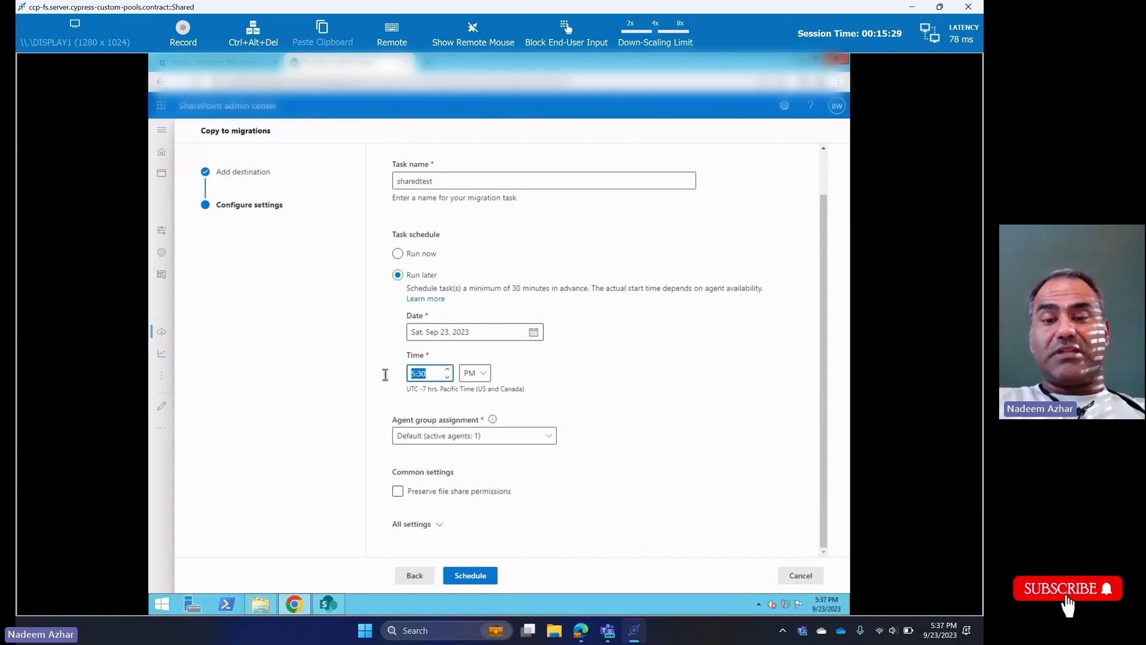
type("7")
key("Tab")
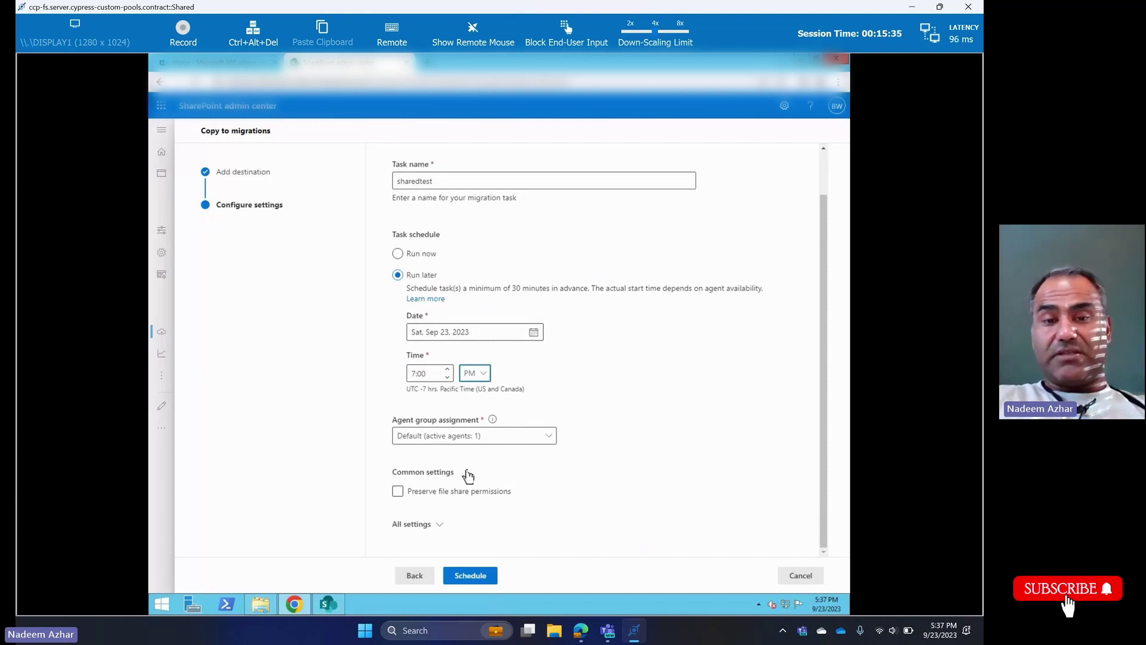
left_click(438, 522)
Step: Scroll through the Filters, Users and Other migration settings to review them
scroll(577, 468, "down", 5)
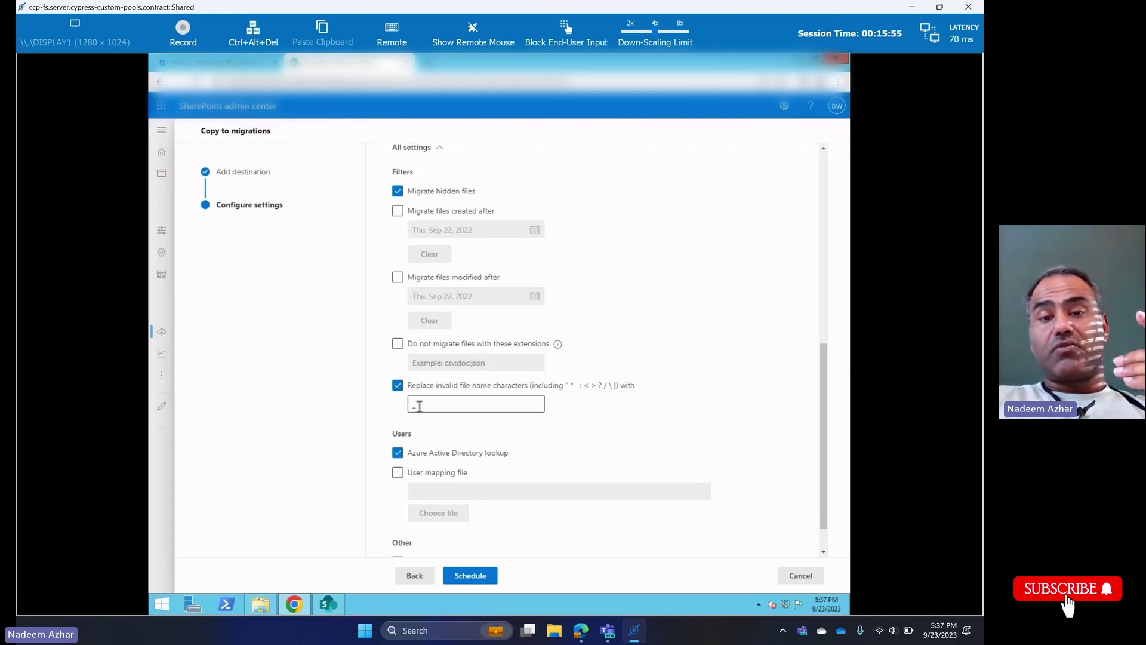
scroll(419, 405, "down", 2)
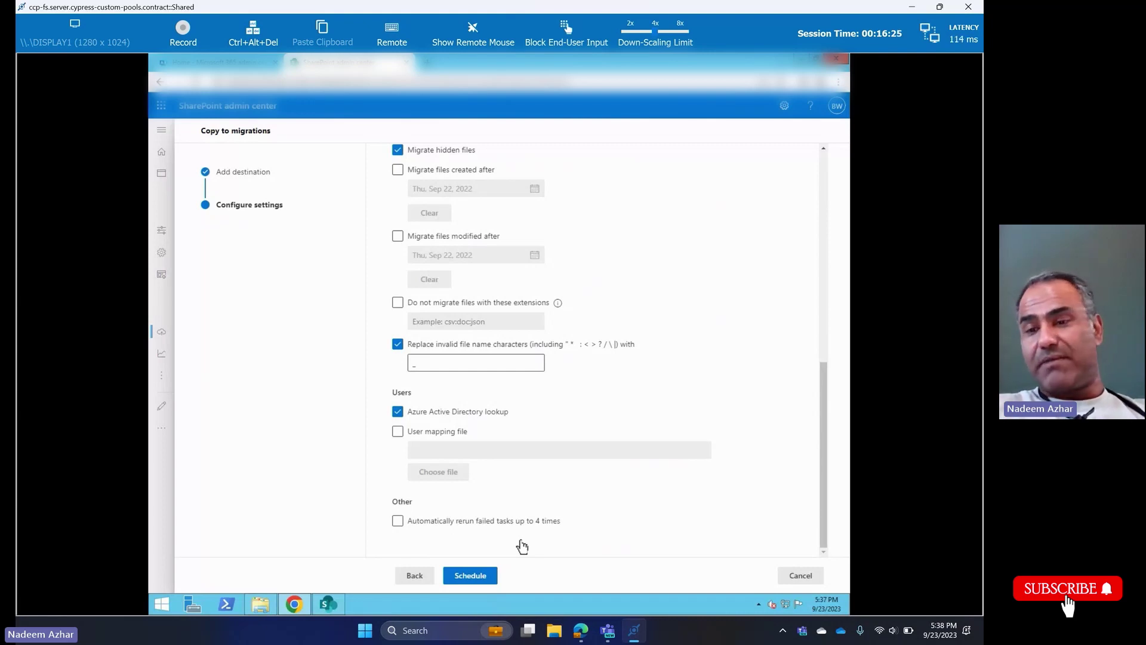
Step: Schedule the sharedtest task, then scroll back up to the Migration overview
left_click(464, 574)
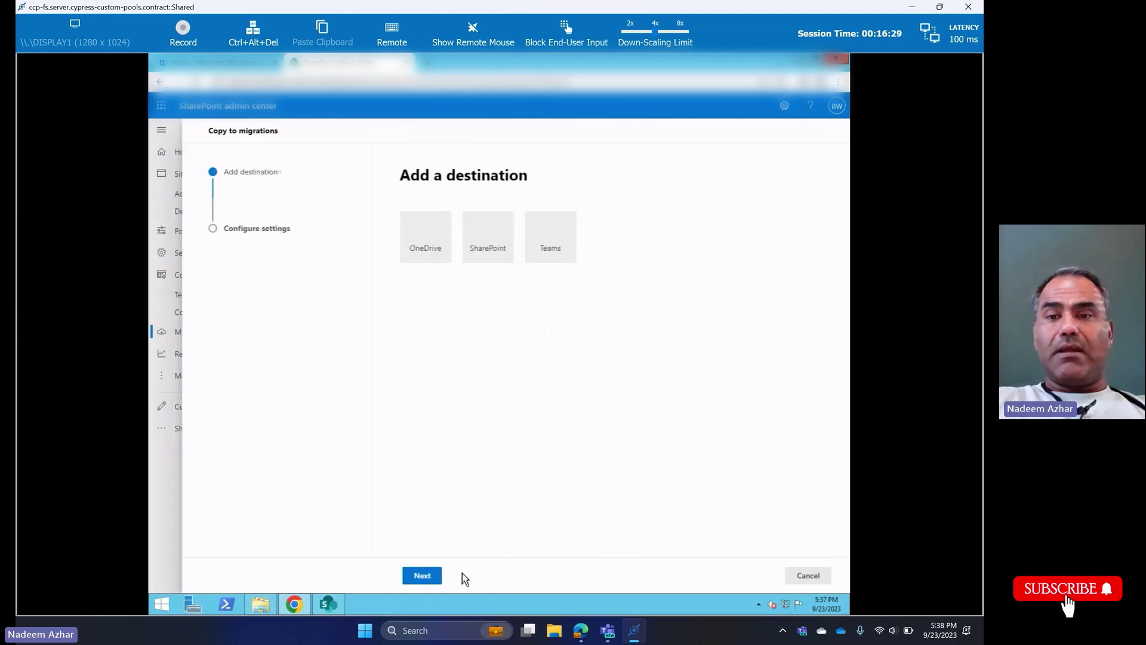
scroll(569, 367, "down", 1)
scroll(569, 368, "down", 3)
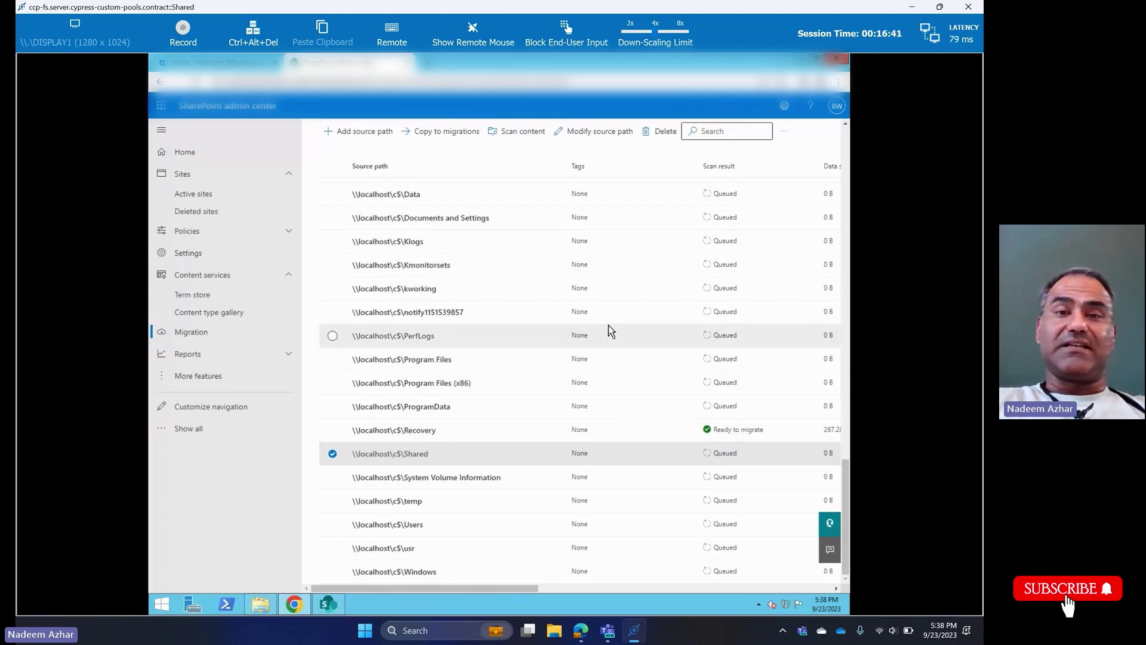
scroll(608, 325, "up", 1)
scroll(608, 324, "up", 10)
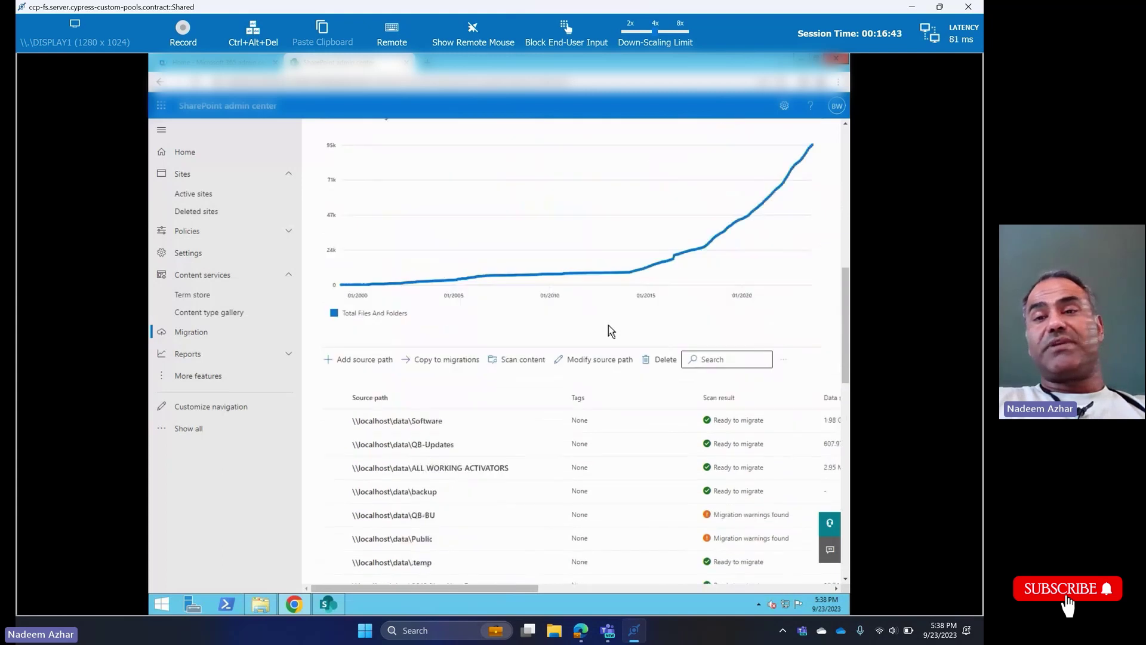